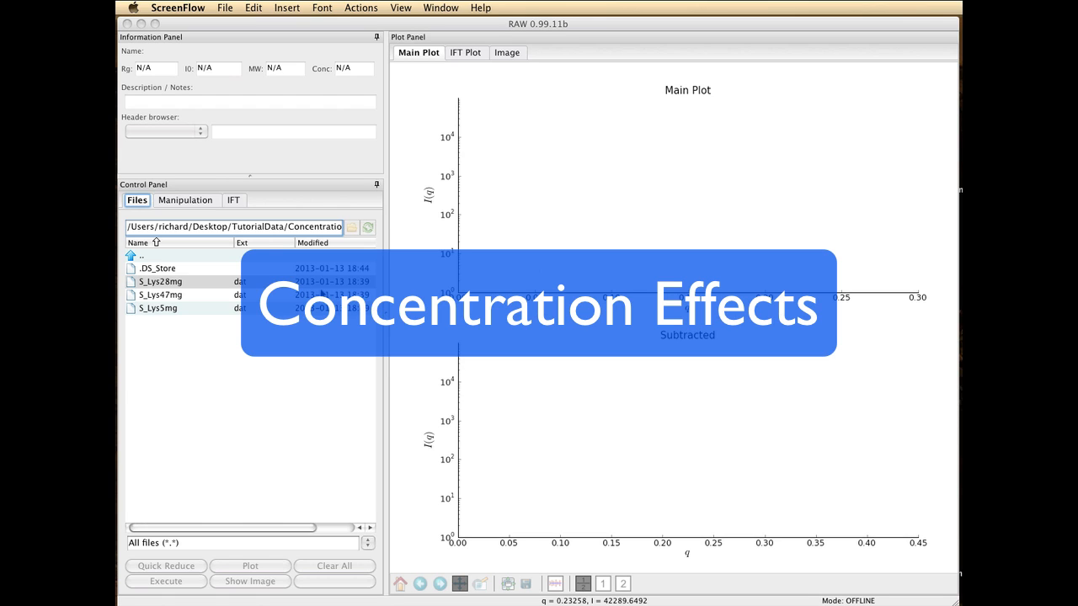
Plot the S_Lys28mg, S_Lys47mg and S_Lys5mg data files from the repulsive folder together.
{"action": "left_click", "coordinate": [246, 229]}
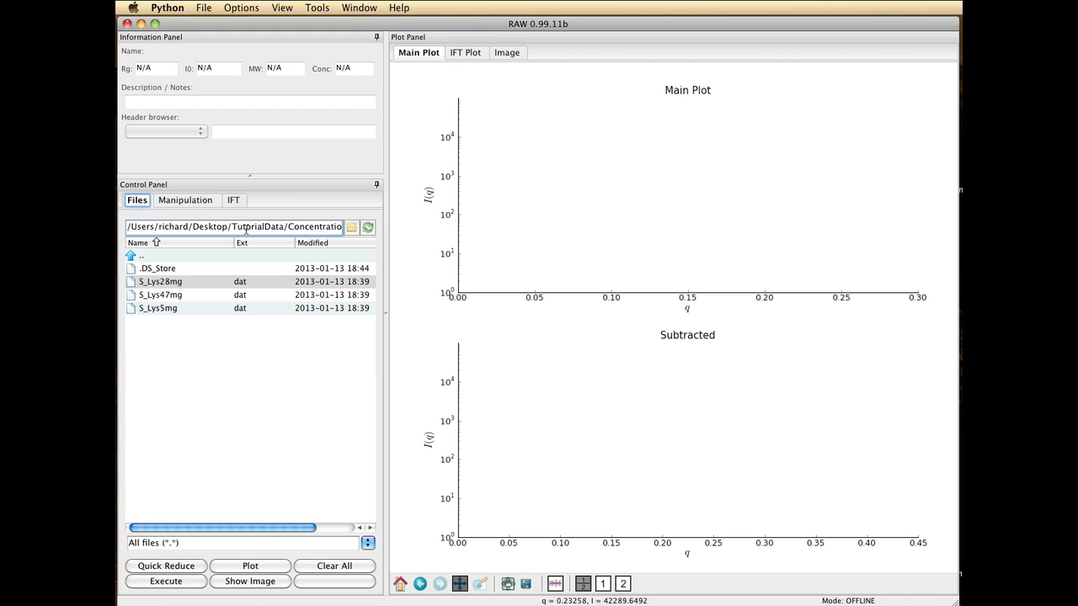
{"action": "left_click_drag", "start_coordinate": [310, 227], "coordinate": [353, 229]}
{"action": "left_click", "coordinate": [330, 228]}
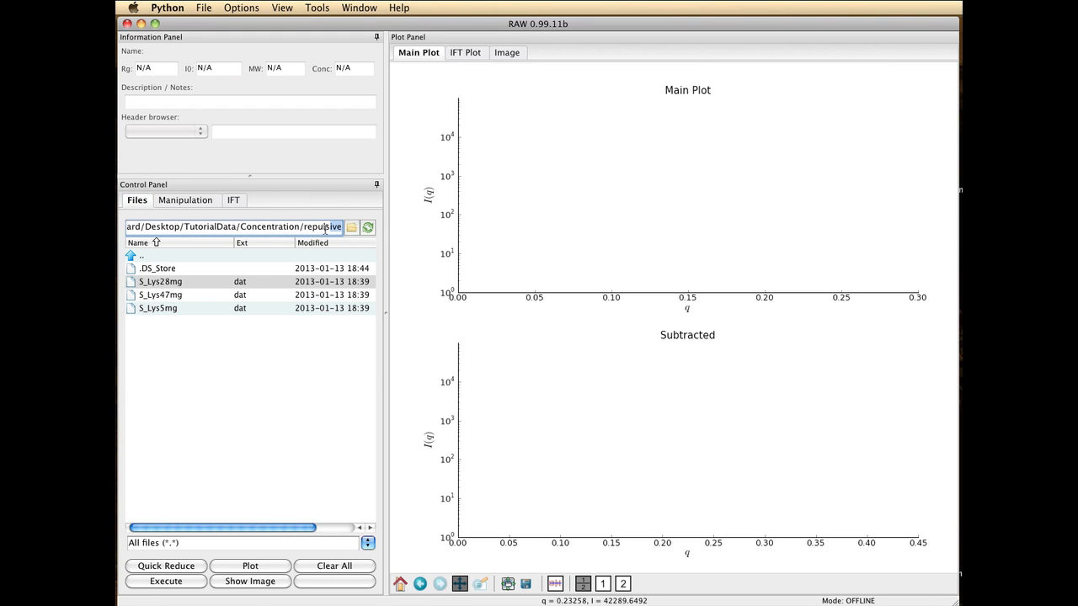
{"action": "left_click", "coordinate": [168, 310], "text": "shift"}
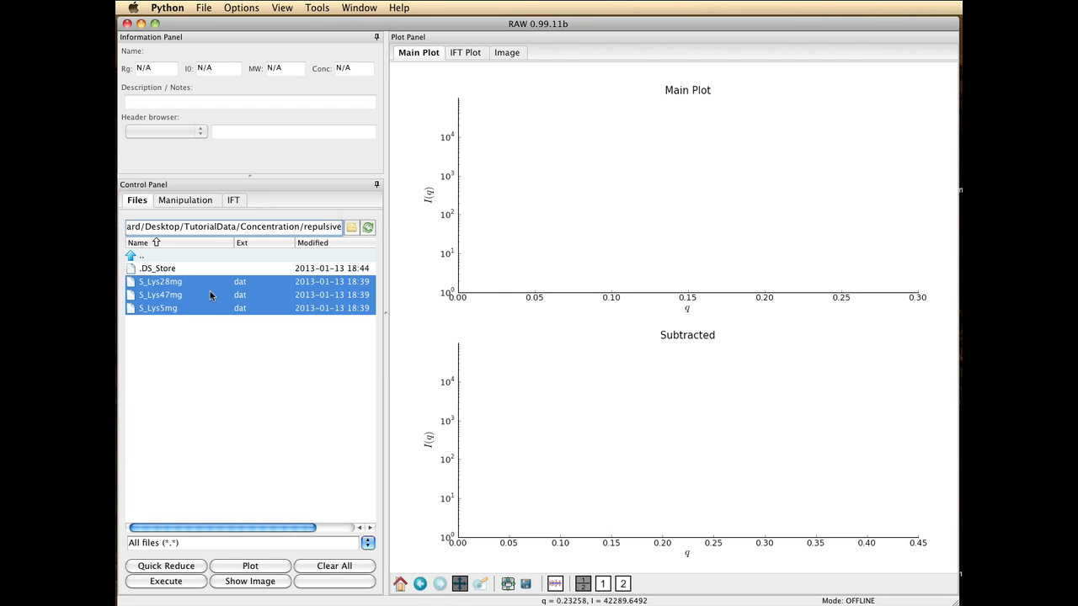
{"action": "left_click", "coordinate": [252, 570]}
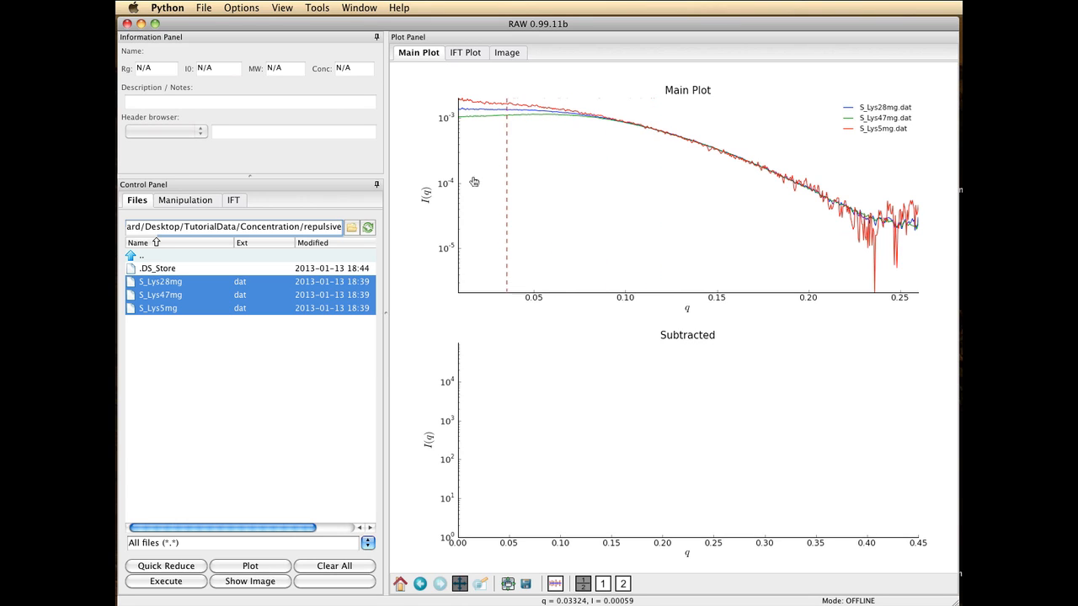
Hide all three loaded curves, and show only S_Lys47mg.dat and S_Lys28mg.dat again to compare them.
{"action": "left_click", "coordinate": [181, 202]}
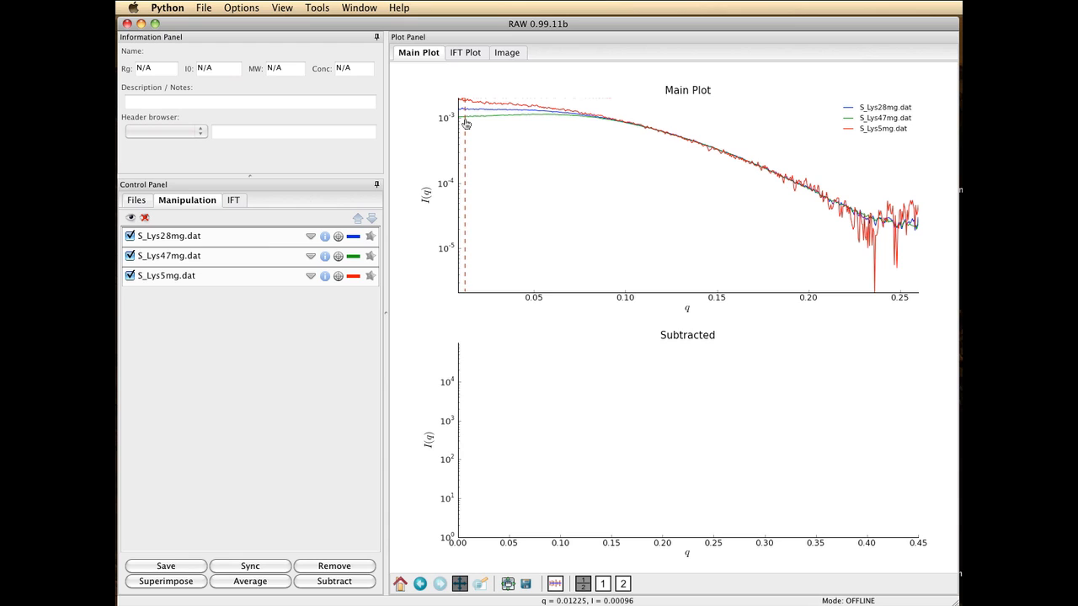
{"action": "mouse_move", "coordinate": [466, 123]}
{"action": "left_mouse_down"}
{"action": "mouse_move", "coordinate": [621, 122]}
{"action": "mouse_move", "coordinate": [466, 127]}
{"action": "left_mouse_up"}
{"action": "left_click", "coordinate": [129, 275]}
{"action": "left_click", "coordinate": [129, 256]}
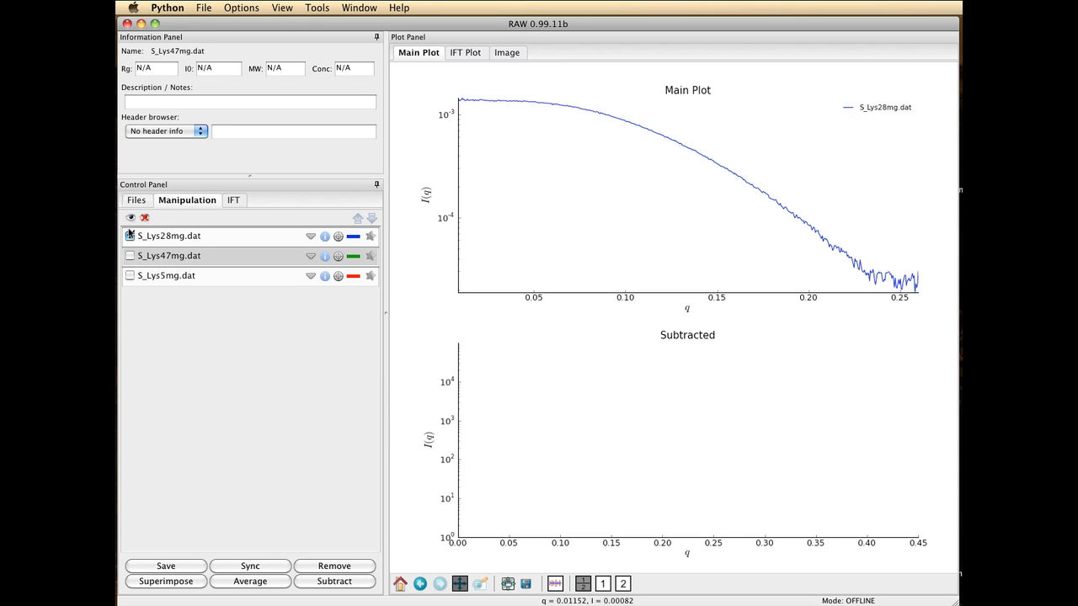
{"action": "left_click", "coordinate": [129, 236]}
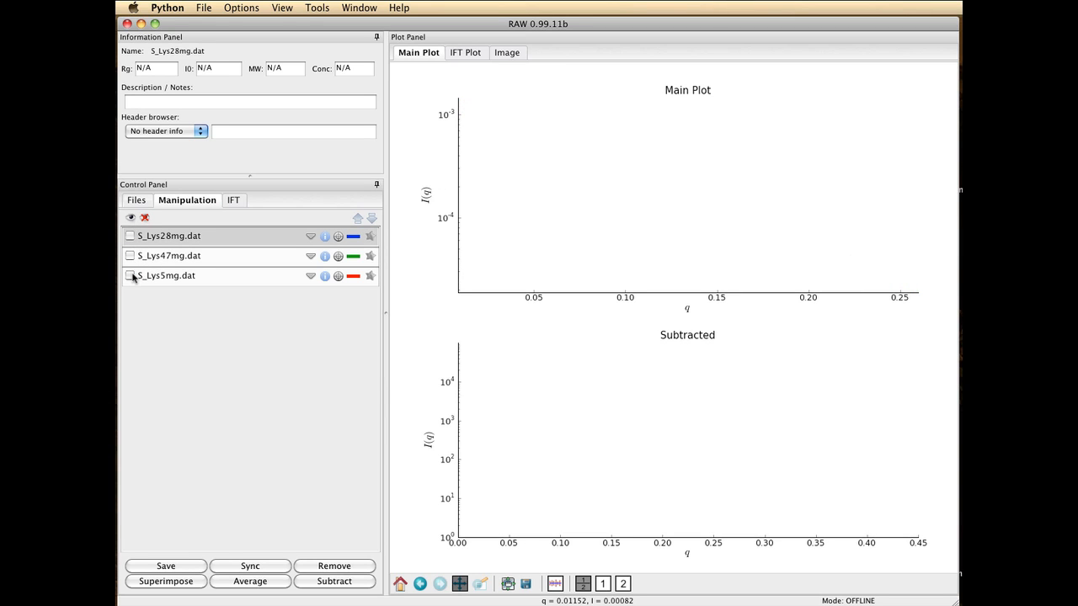
{"action": "left_click", "coordinate": [131, 256]}
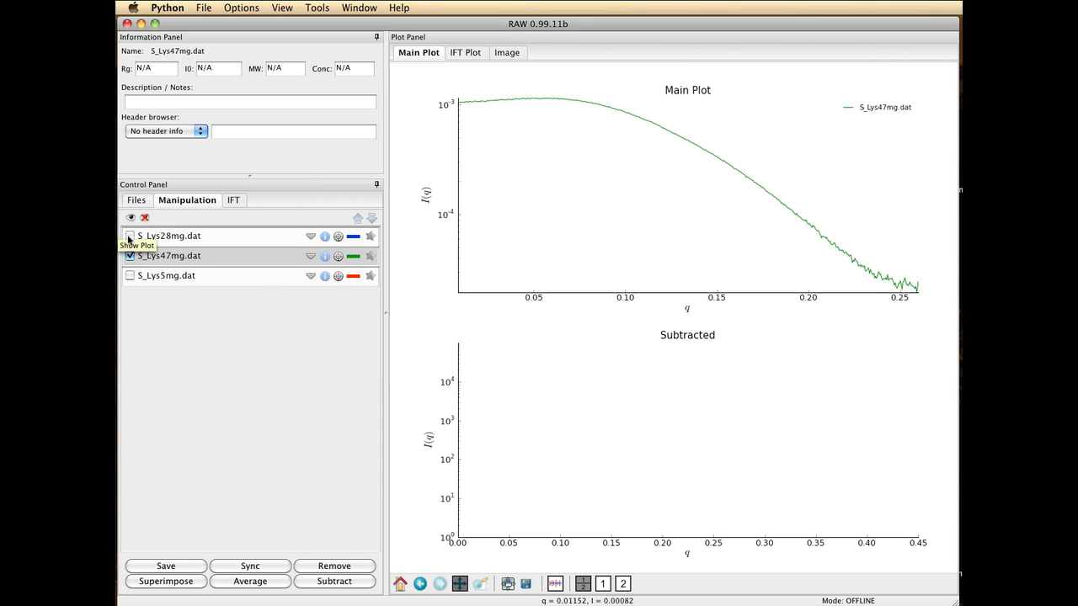
{"action": "left_click", "coordinate": [130, 236]}
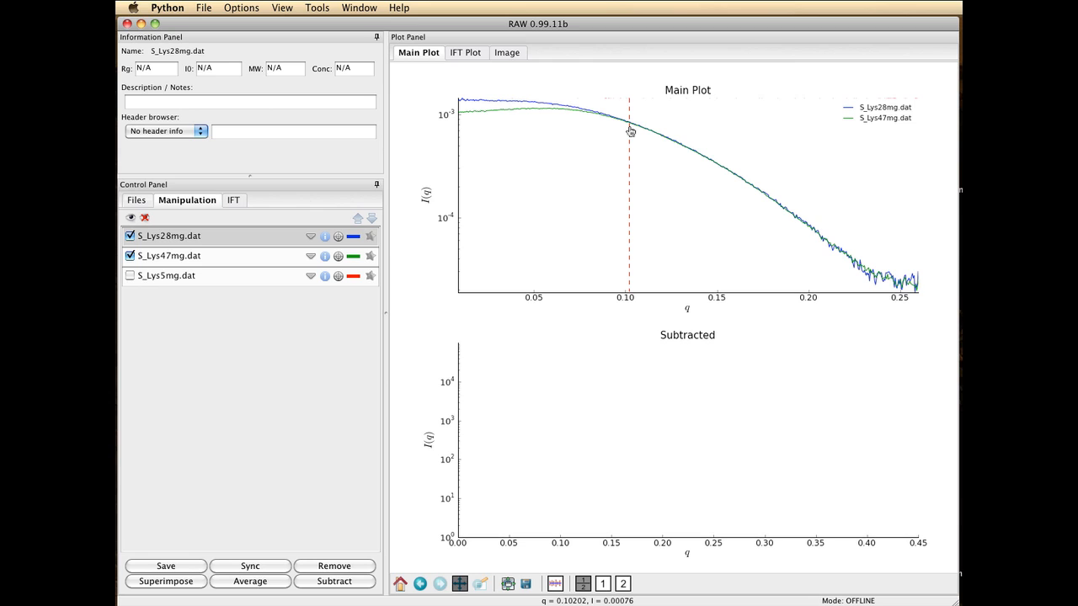
Try lowering the scale of S_Lys47mg.dat to 0.7, and return it to 1.0.
{"action": "left_click", "coordinate": [311, 257]}
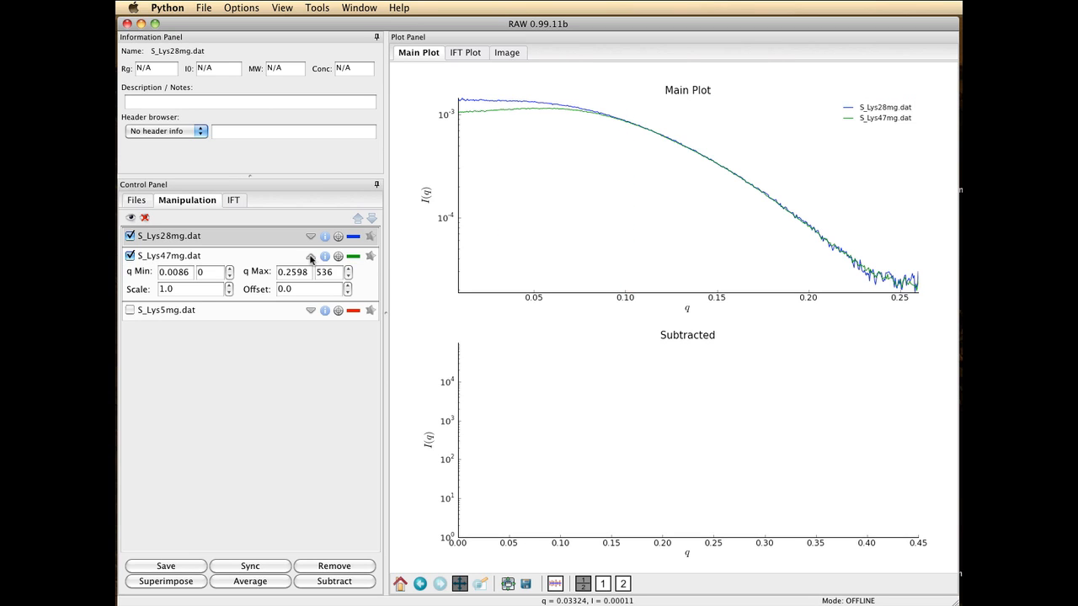
{"action": "left_click", "coordinate": [228, 293]}
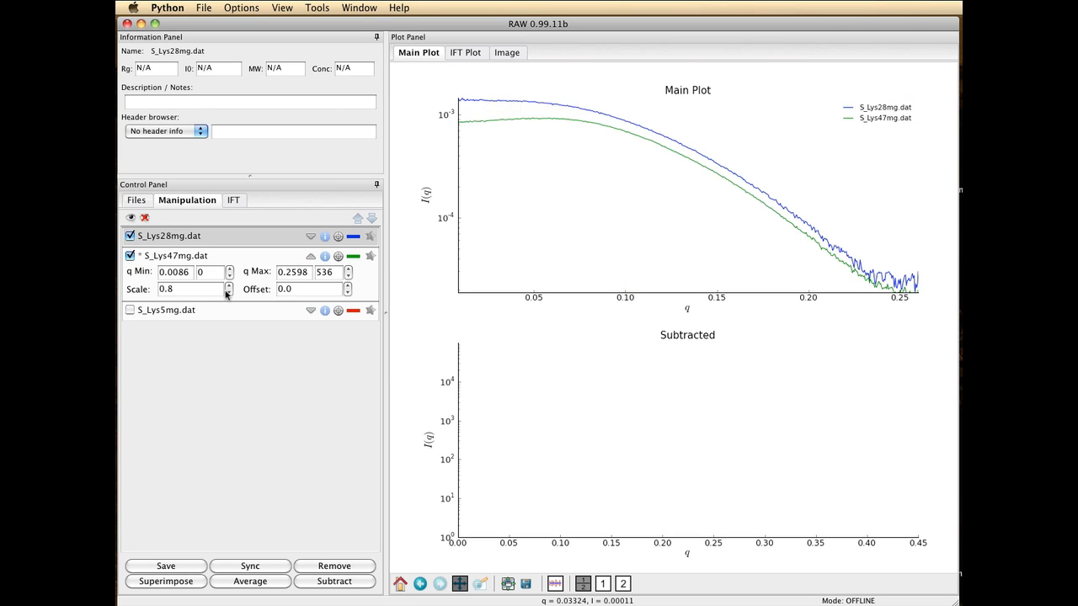
{"action": "left_click", "coordinate": [228, 293]}
{"action": "left_click", "coordinate": [229, 292]}
{"action": "left_click", "coordinate": [228, 286]}
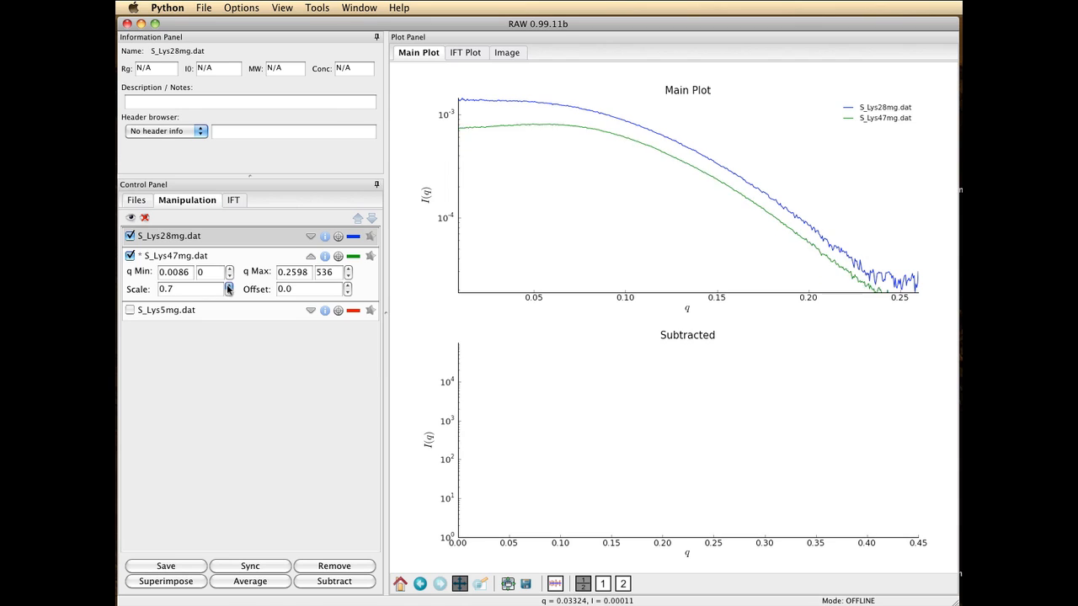
{"action": "left_click", "coordinate": [228, 287]}
{"action": "left_click", "coordinate": [229, 286]}
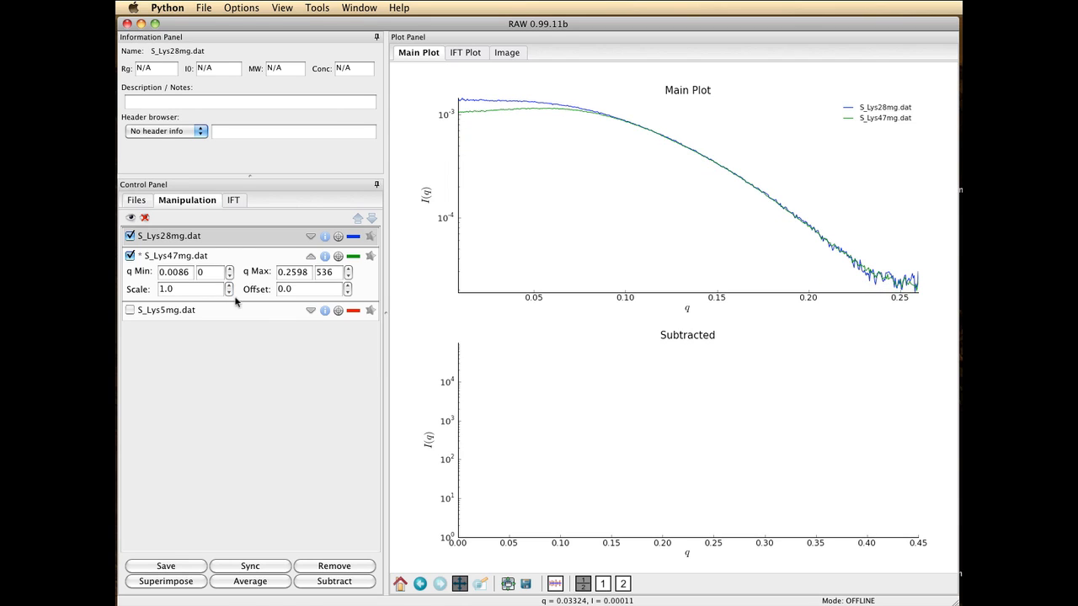
Select S_Lys47mg.dat and S_Lys28mg.dat, star S_Lys28mg.dat, and set the q Min point index of S_Lys47mg.dat to 300.
{"action": "left_click", "coordinate": [233, 259]}
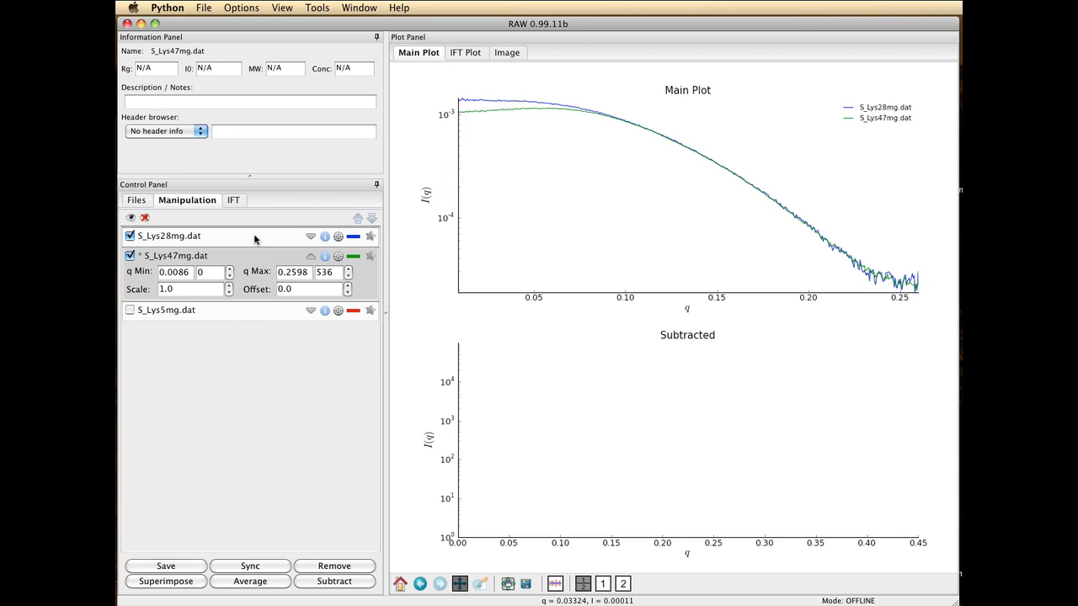
{"action": "left_click", "coordinate": [255, 238]}
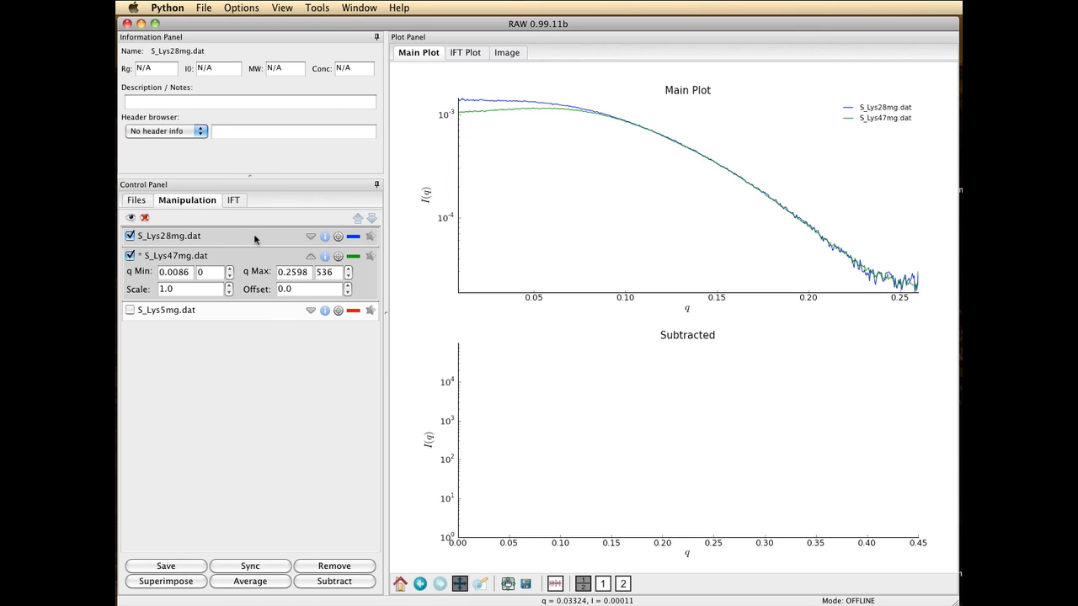
{"action": "left_click", "coordinate": [370, 237]}
{"action": "left_click", "coordinate": [222, 274]}
{"action": "key", "text": "BackSpace"}
{"action": "type", "text": "300"}
{"action": "key", "text": "Return"}
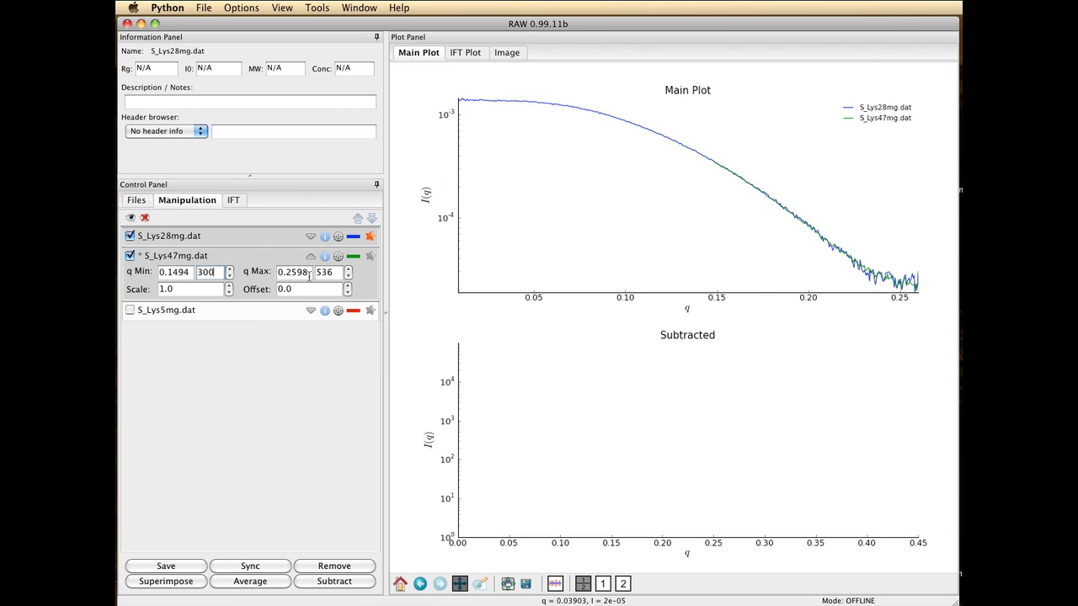
Try changing the q Max point index of S_Lys47mg.dat, and set its q Min point index back to 0.
{"action": "left_click", "coordinate": [334, 274]}
{"action": "key", "text": "BackSpace"}
{"action": "key", "text": "BackSpace"}
{"action": "key", "text": "BackSpace"}
{"action": "type", "text": "55"}
{"action": "key", "text": "Return"}
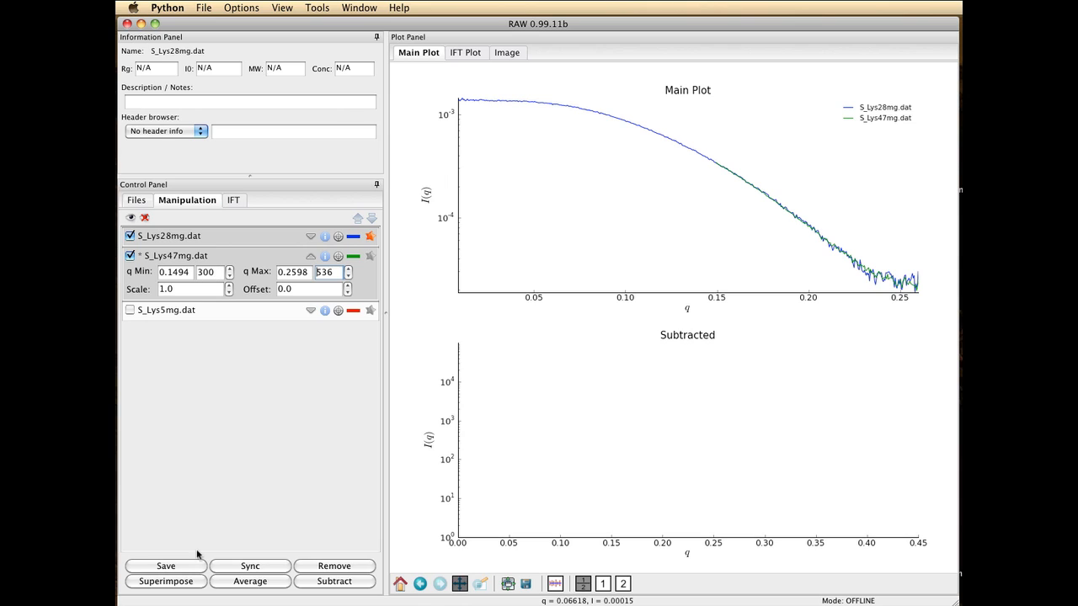
{"action": "double_click", "coordinate": [216, 272]}
{"action": "type", "text": "0"}
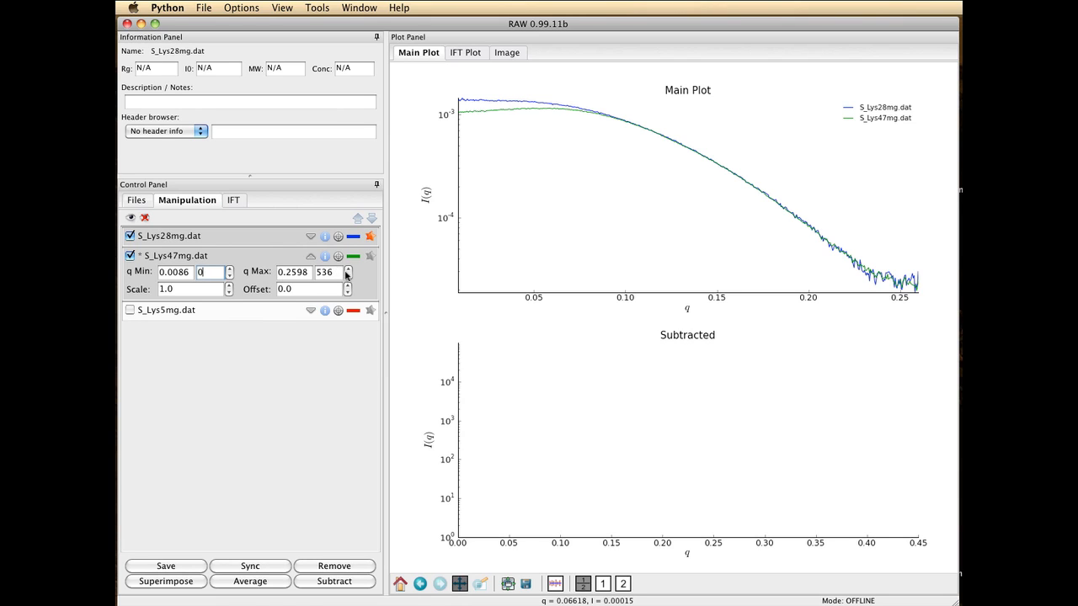
Show the S_Lys5mg.dat curve again and expand the range settings of S_Lys28mg.dat and S_Lys5mg.dat.
{"action": "left_click", "coordinate": [311, 236]}
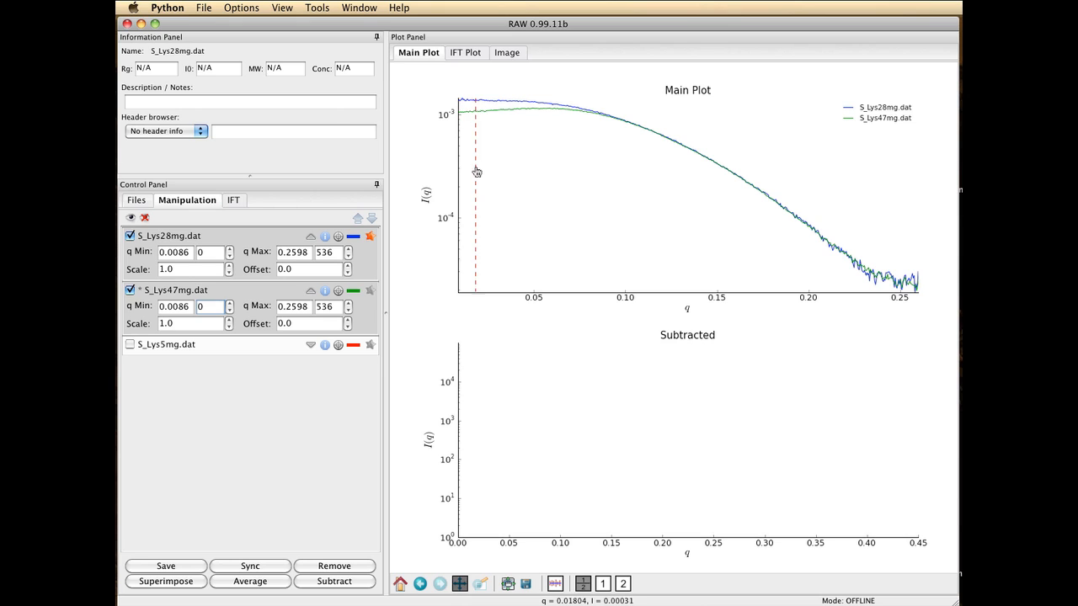
{"action": "left_click", "coordinate": [129, 345]}
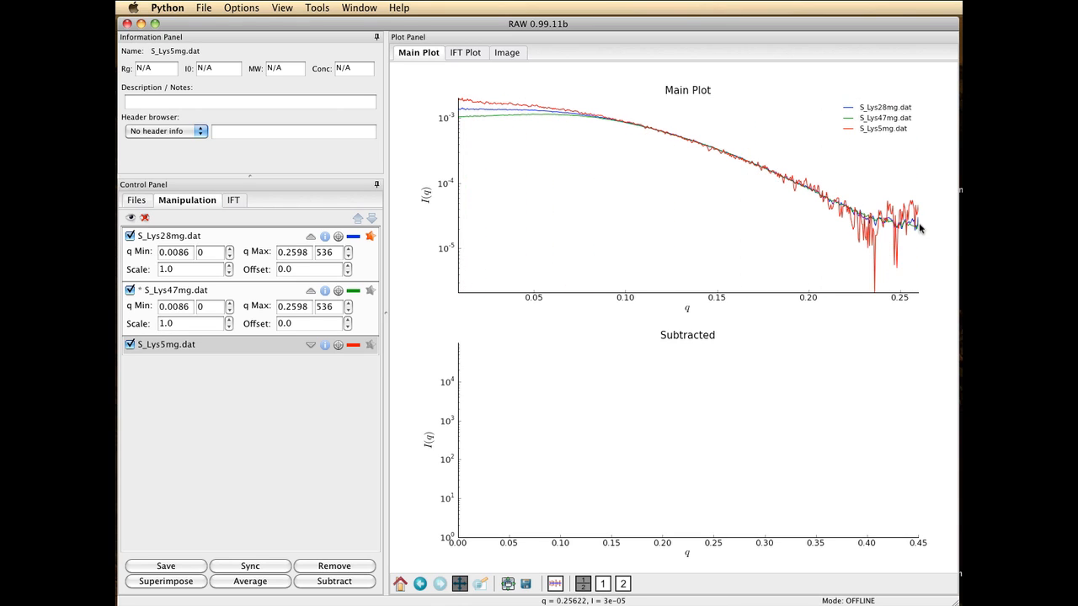
{"action": "left_click", "coordinate": [310, 345]}
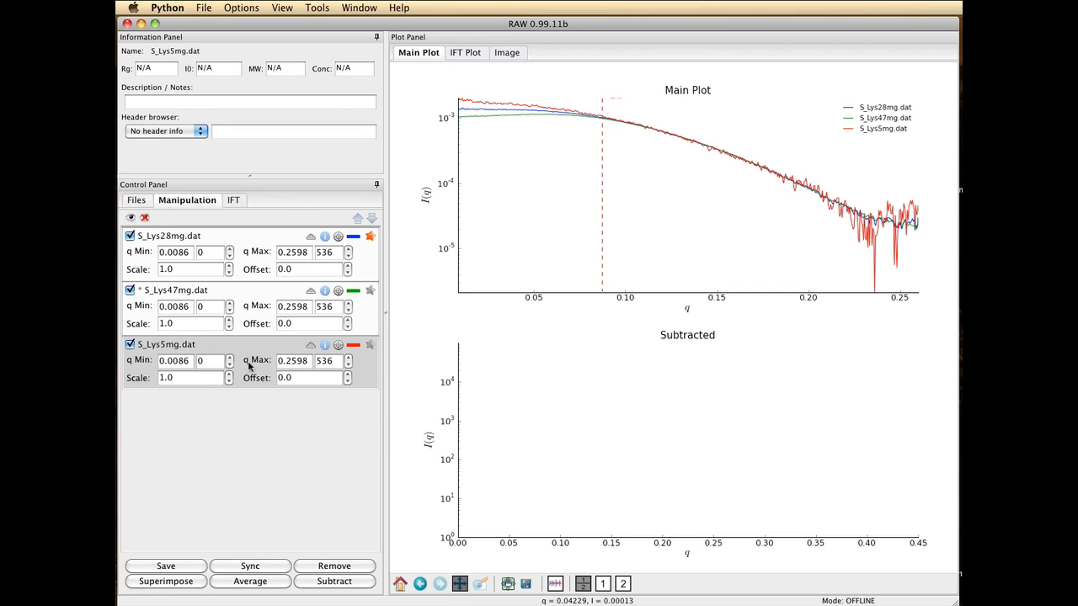
{"action": "left_click", "coordinate": [223, 347]}
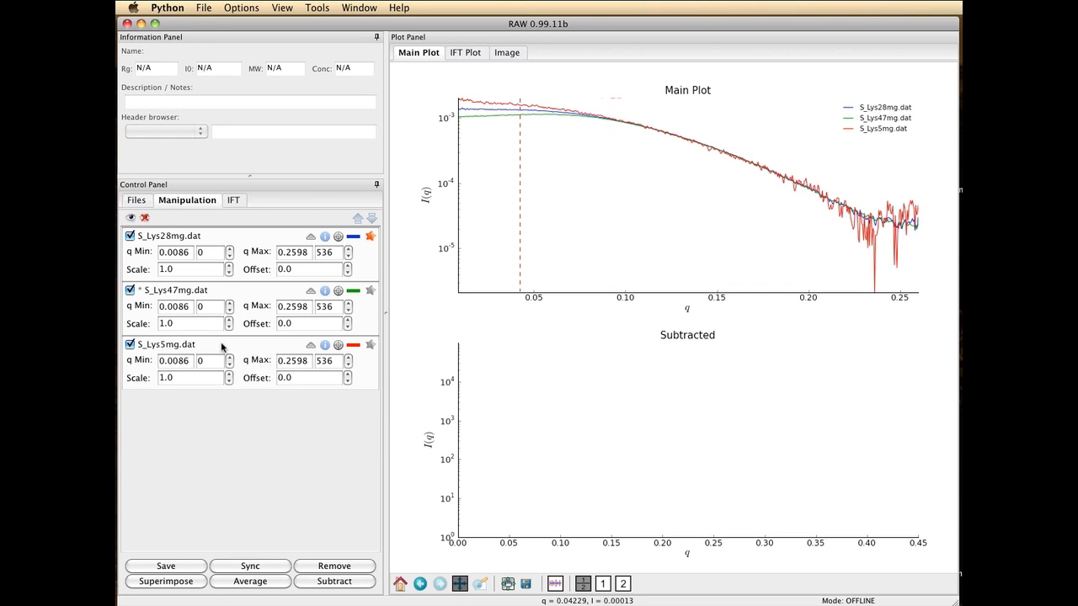
Set the q Max of S_Lys5mg.dat to 0.0931.
{"action": "left_click", "coordinate": [310, 361]}
{"action": "key", "text": "BackSpace"}
{"action": "key", "text": "BackSpace"}
{"action": "key", "text": "BackSpace"}
{"action": "type", "text": "0931"}
{"action": "key", "text": "Return"}
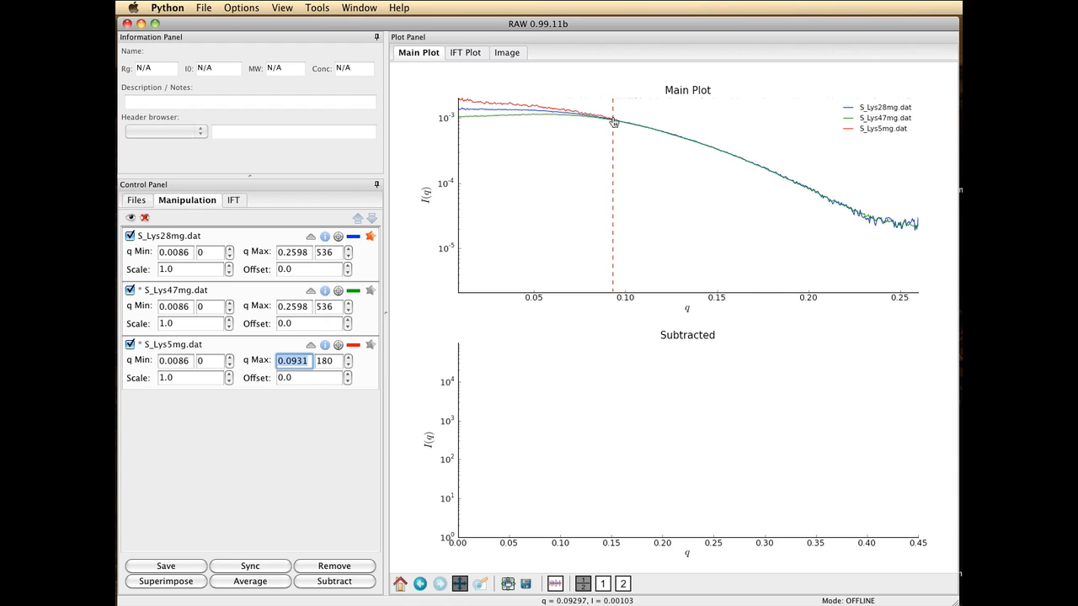
Hide the S_Lys28mg.dat curve so that only the highest and lowest concentration curves are plotted.
{"action": "left_click", "coordinate": [234, 289]}
{"action": "left_click", "coordinate": [130, 237]}
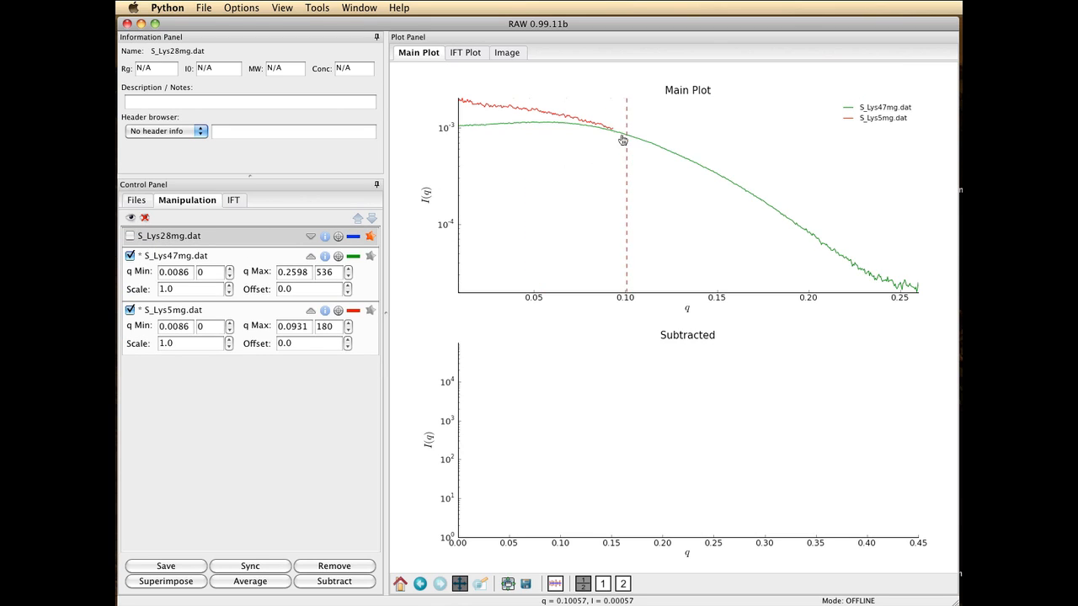
{"action": "left_click", "coordinate": [131, 237]}
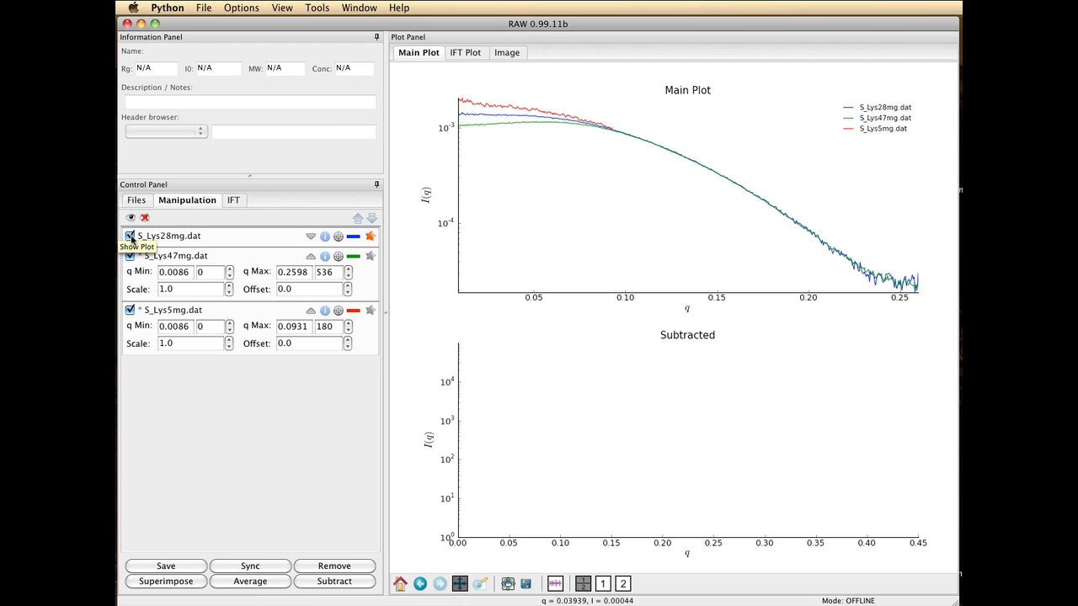
{"action": "left_click", "coordinate": [131, 236]}
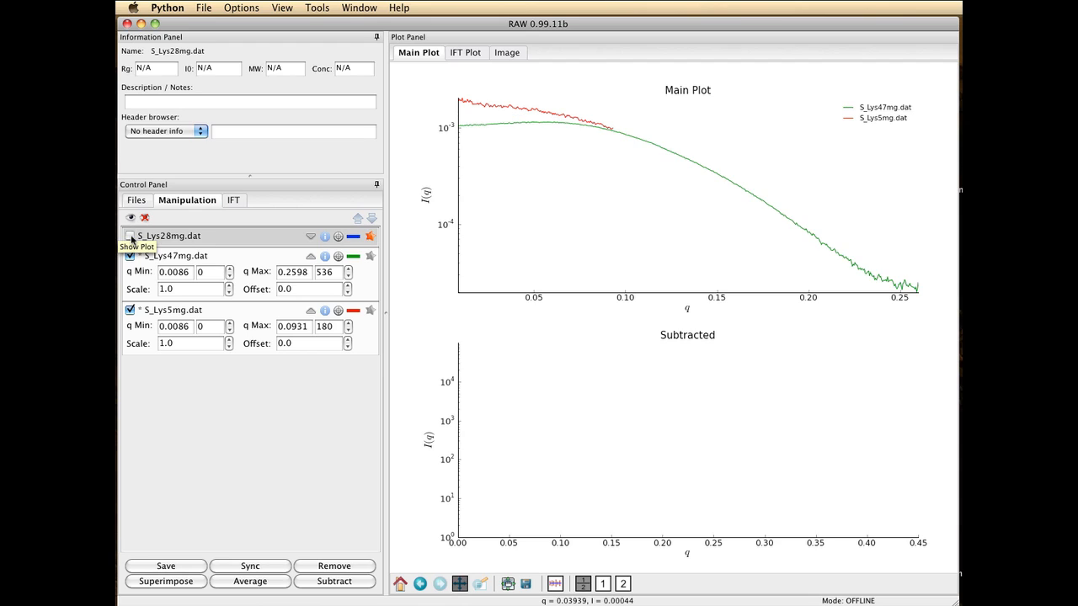
Set the q Max of S_Lys5mg.dat to 0.1.
{"action": "left_click", "coordinate": [305, 330]}
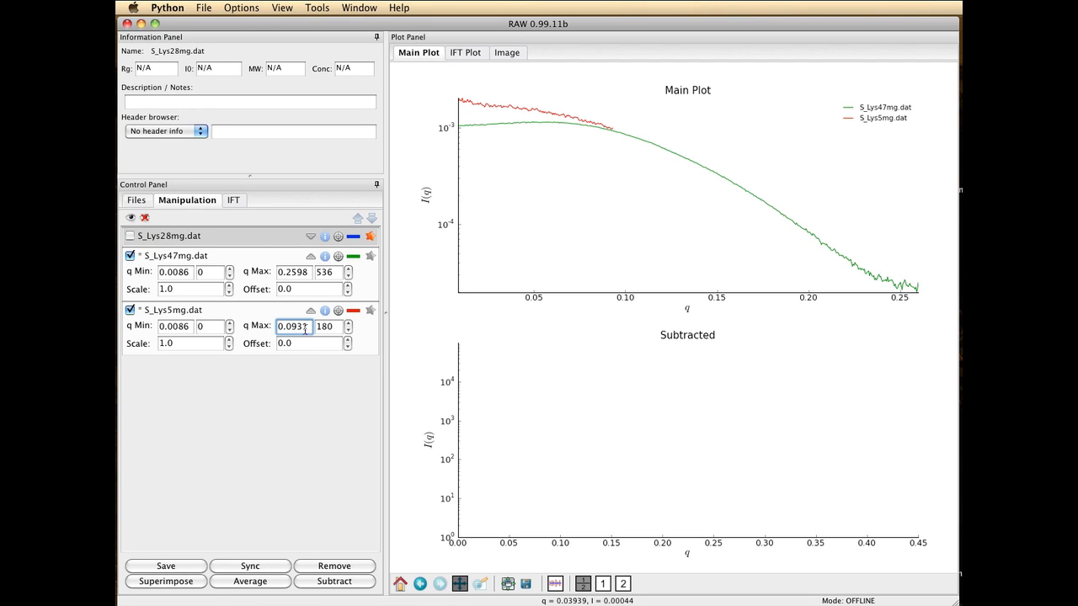
{"action": "key", "text": "BackSpace"}
{"action": "key", "text": "BackSpace"}
{"action": "key", "text": "BackSpace"}
{"action": "type", "text": "1"}
{"action": "key", "text": "Return"}
Select S_Lys47mg.dat and set its q Min to 0.1 to cut off its low-angle part.
{"action": "left_click", "coordinate": [249, 265]}
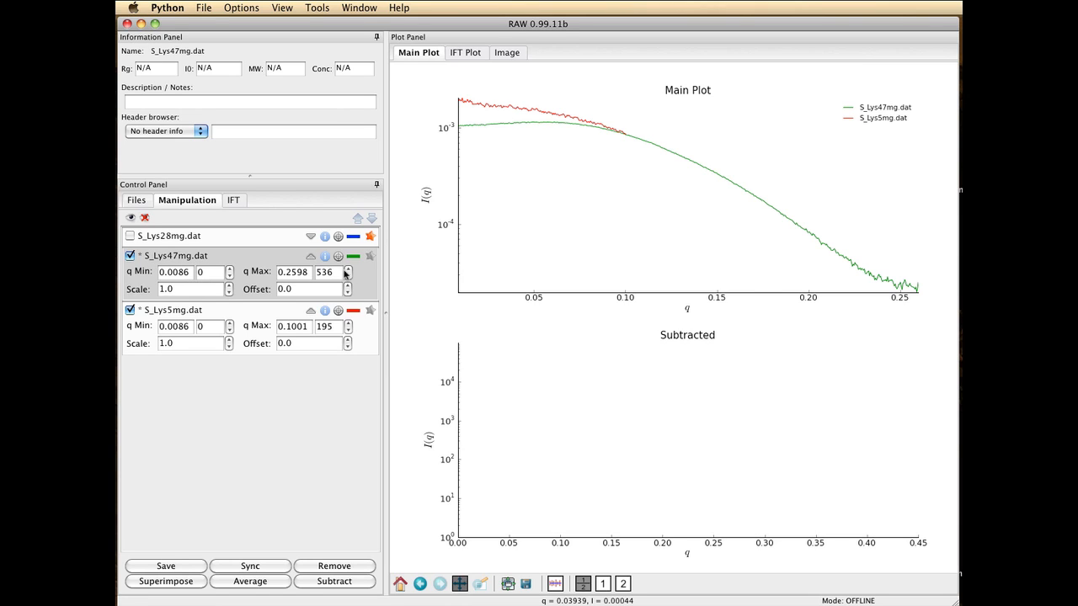
{"action": "left_click", "coordinate": [187, 275]}
{"action": "key", "text": "BackSpace"}
{"action": "key", "text": "BackSpace"}
{"action": "key", "text": "BackSpace"}
{"action": "key", "text": "BackSpace"}
{"action": "key", "text": "BackSpace"}
{"action": "key", "text": "BackSpace"}
{"action": "type", "text": "0.1"}
{"action": "key", "text": "Return"}
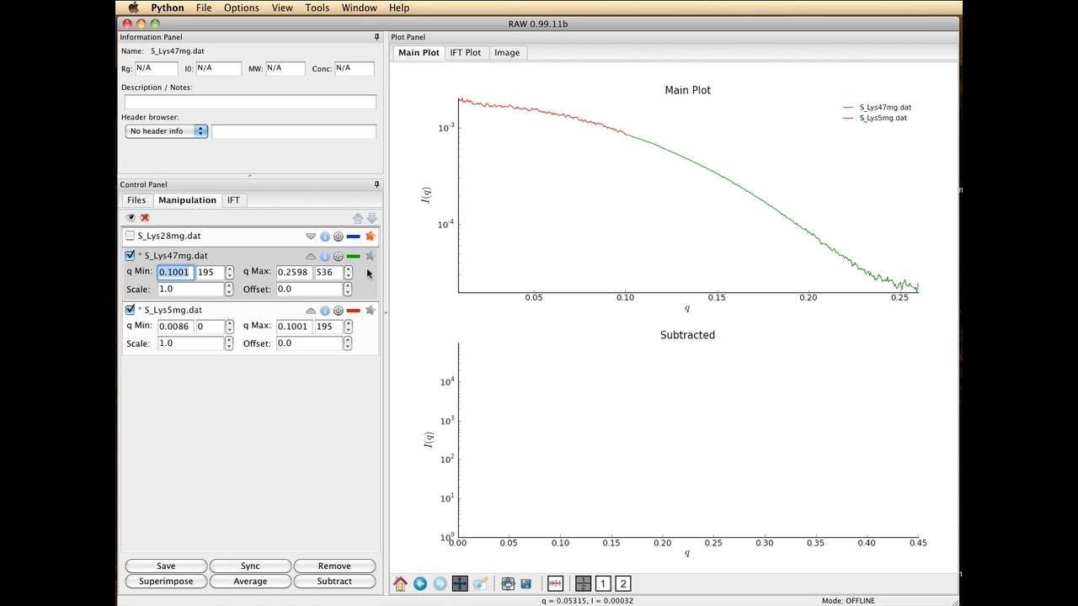
Star S_Lys5mg.dat and merge it with S_Lys47mg.dat into one curve.
{"action": "left_click", "coordinate": [371, 311]}
{"action": "left_click", "coordinate": [365, 339]}
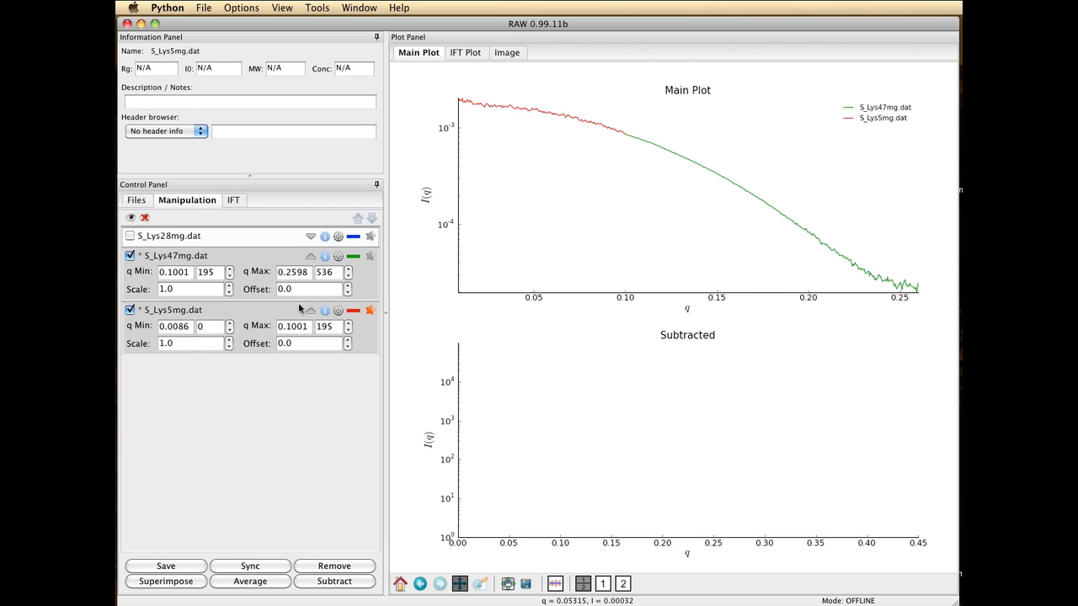
{"action": "right_click", "coordinate": [268, 267]}
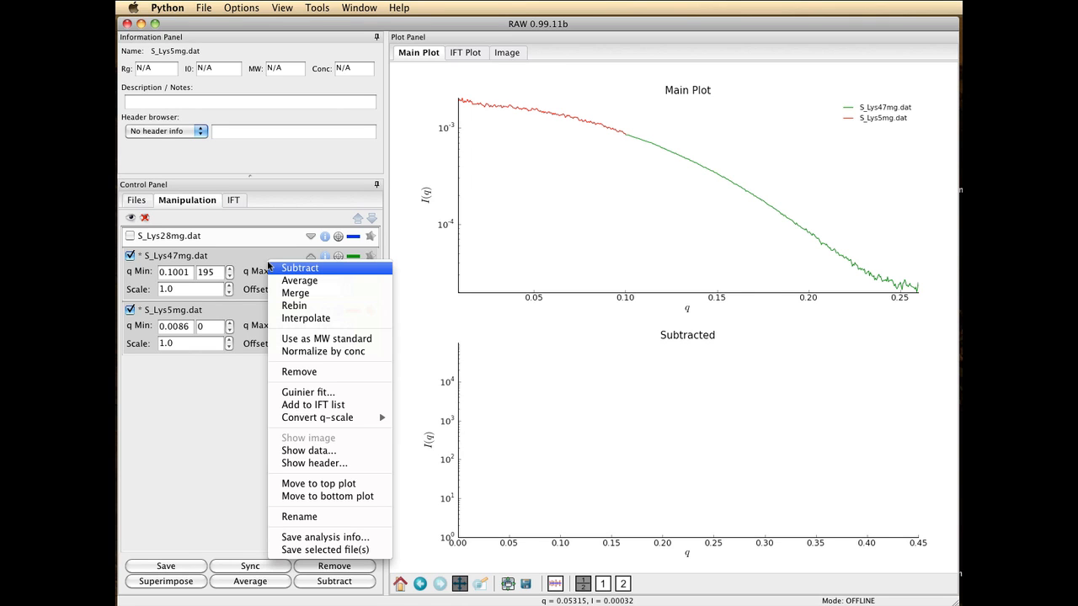
{"action": "left_click", "coordinate": [295, 294]}
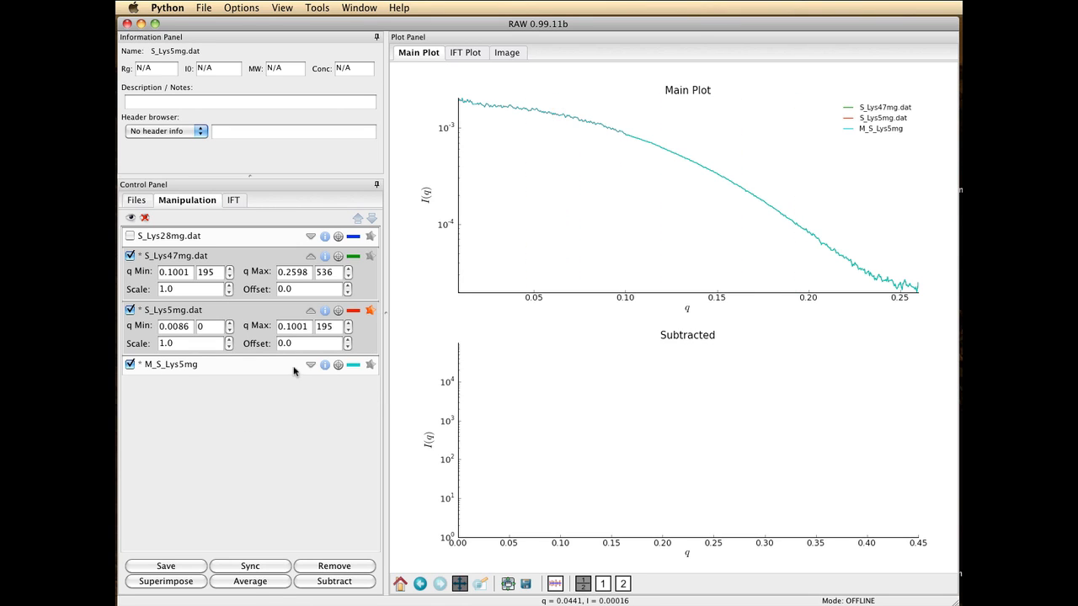
Move the merged curve M_S_Lys5mg to the bottom plot.
{"action": "left_click", "coordinate": [254, 365]}
{"action": "right_click", "coordinate": [254, 365]}
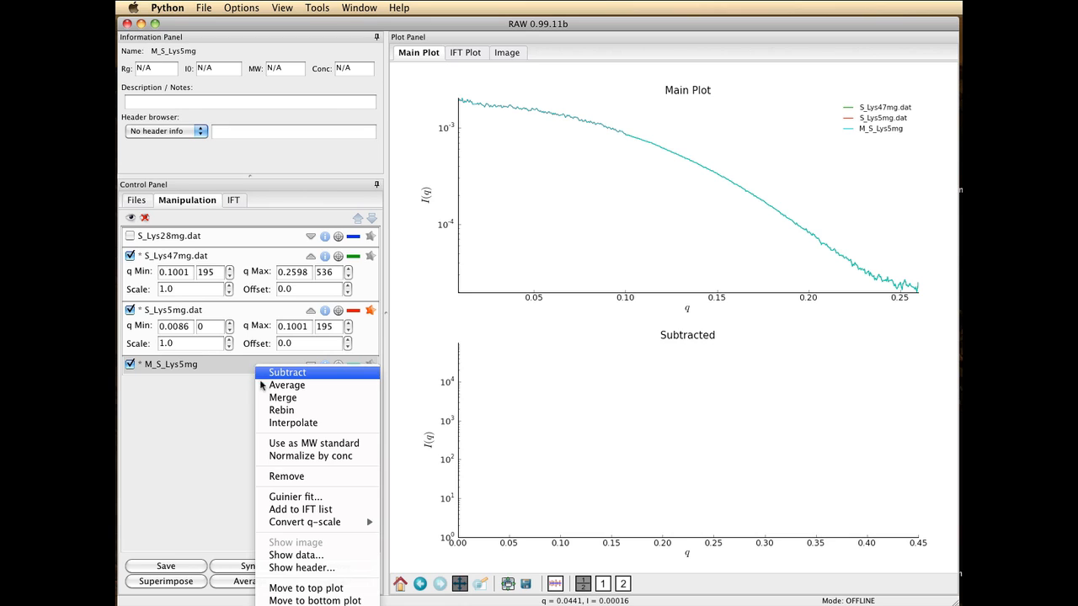
{"action": "left_click", "coordinate": [294, 601]}
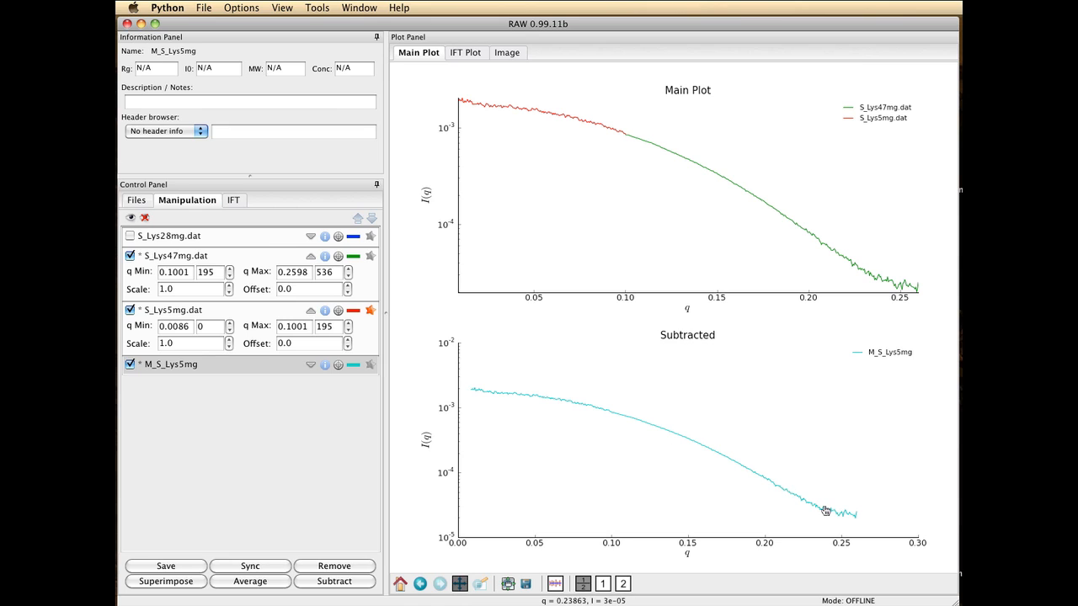
Trim the noisy high-angle end of M_S_Lys5mg by lowering its q Max to 0.2398, point index 493.
{"action": "left_click", "coordinate": [311, 365]}
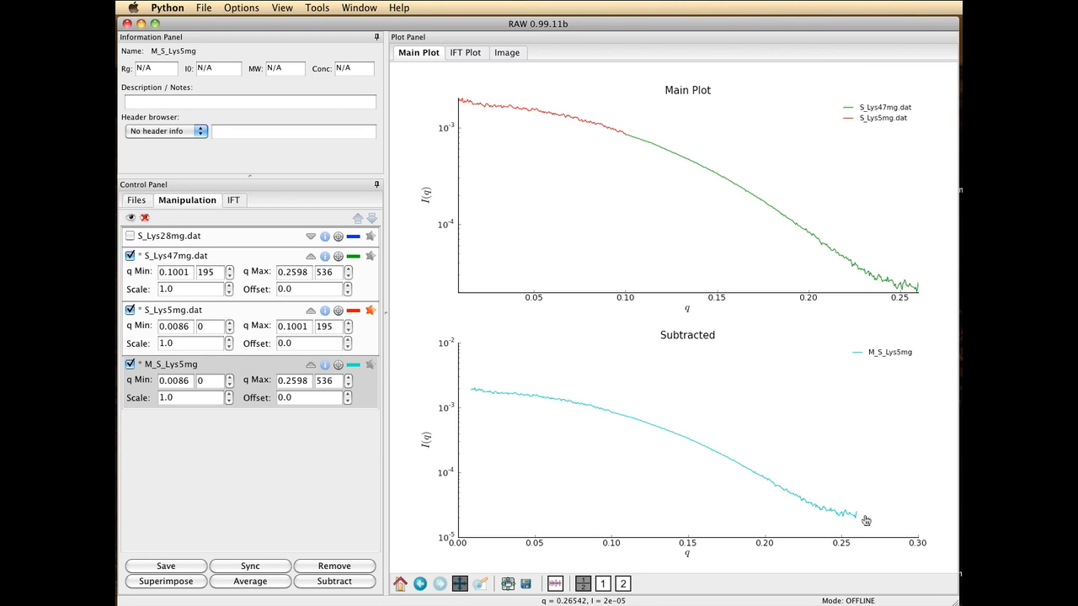
{"action": "left_click", "coordinate": [348, 385]}
{"action": "left_click", "coordinate": [348, 385]}
{"action": "left_click", "coordinate": [348, 385]}
{"action": "left_click", "coordinate": [348, 385]}
{"action": "left_click", "coordinate": [348, 385]}
{"action": "left_click", "coordinate": [348, 385]}
{"action": "left_click", "coordinate": [348, 385]}
{"action": "left_click", "coordinate": [348, 385]}
{"action": "left_click", "coordinate": [348, 385]}
{"action": "left_click", "coordinate": [348, 385]}
{"action": "left_click", "coordinate": [348, 384]}
{"action": "left_click", "coordinate": [348, 385]}
{"action": "left_click", "coordinate": [347, 385]}
{"action": "left_click", "coordinate": [348, 385]}
{"action": "left_click", "coordinate": [347, 385]}
{"action": "left_click", "coordinate": [348, 385]}
{"action": "left_click", "coordinate": [237, 373]}
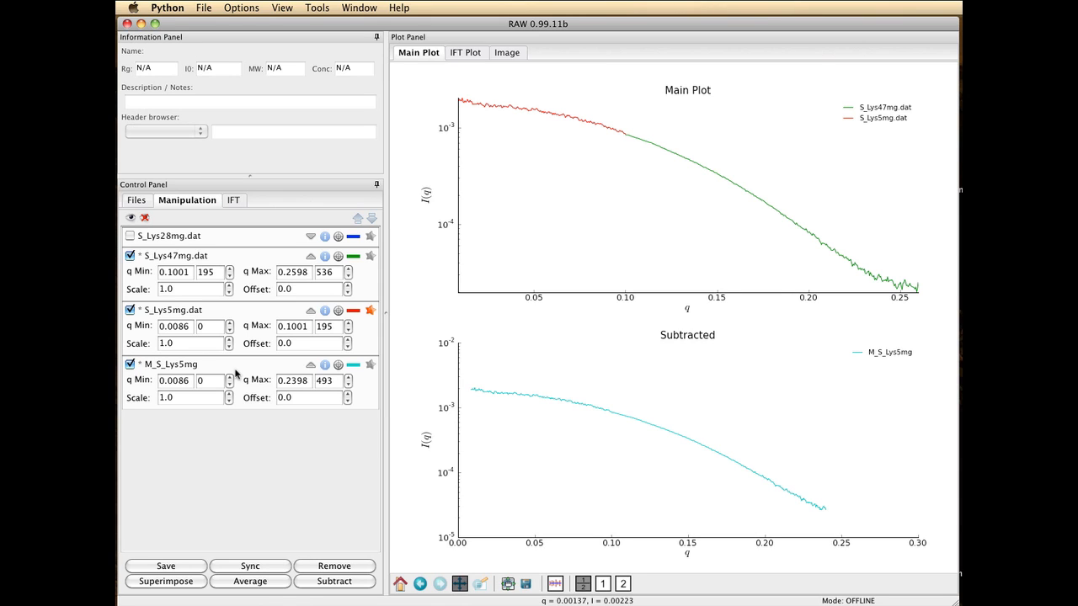
Save the merged curve M_S_Lys5mg into the repulsive folder.
{"action": "left_click", "coordinate": [258, 368]}
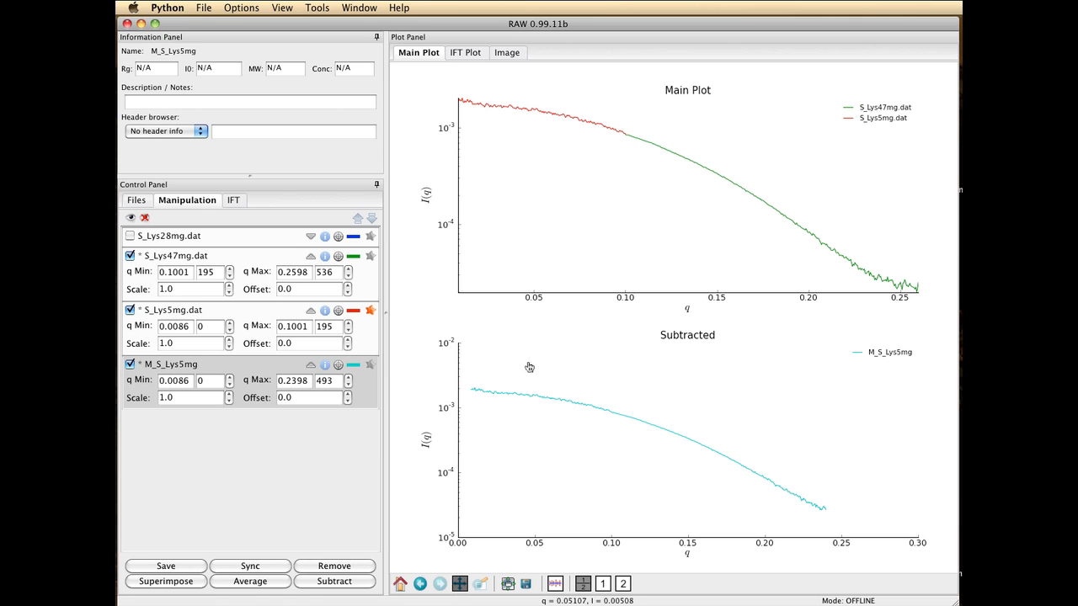
{"action": "left_click", "coordinate": [150, 568]}
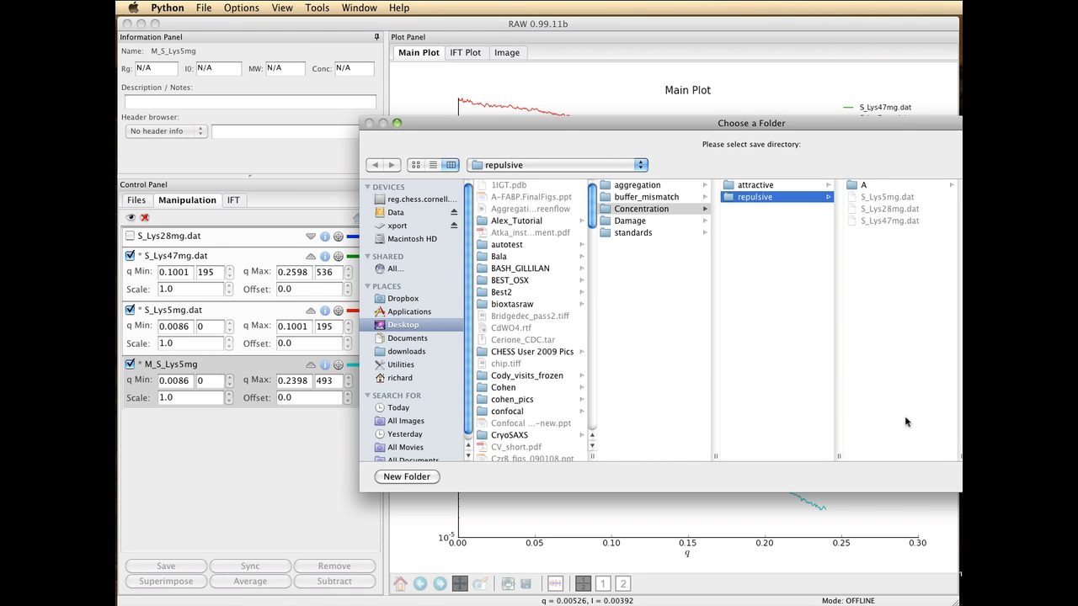
{"action": "key", "text": "Return"}
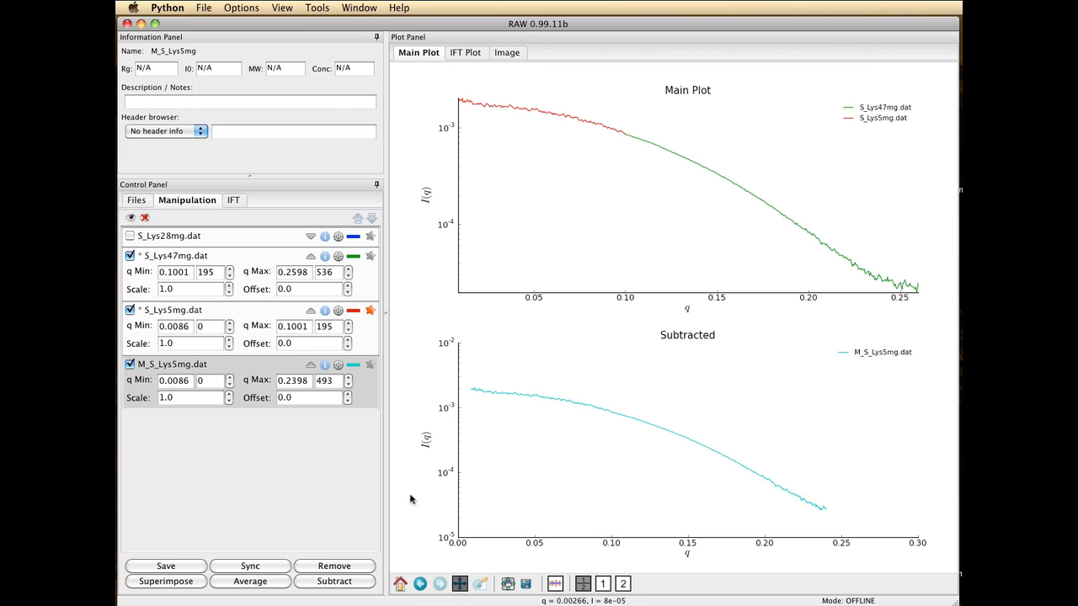